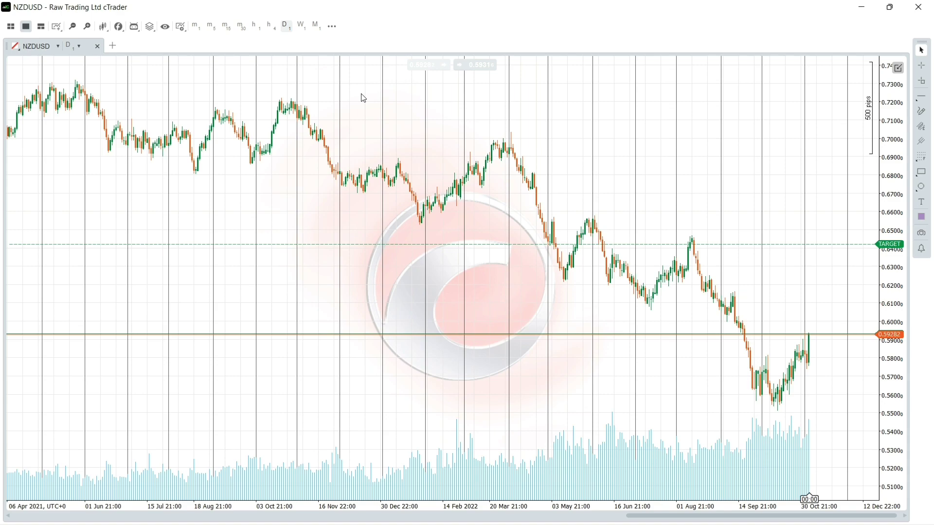
# Sketch a first pencil path from the October 2021 high through the later swings, then delete it
pyautogui.moveTo(293, 104)
pyautogui.mouseDown()
pyautogui.moveTo(436, 228)
pyautogui.moveTo(490, 138)
pyautogui.moveTo(560, 305)
pyautogui.moveTo(594, 228)
pyautogui.mouseUp()
pyautogui.moveTo(614, 264)
pyautogui.mouseDown()
pyautogui.moveTo(634, 305)
pyautogui.moveTo(657, 314)
pyautogui.moveTo(700, 258)
pyautogui.moveTo(735, 368)
pyautogui.moveTo(806, 374)
pyautogui.moveTo(810, 326)
pyautogui.mouseUp()
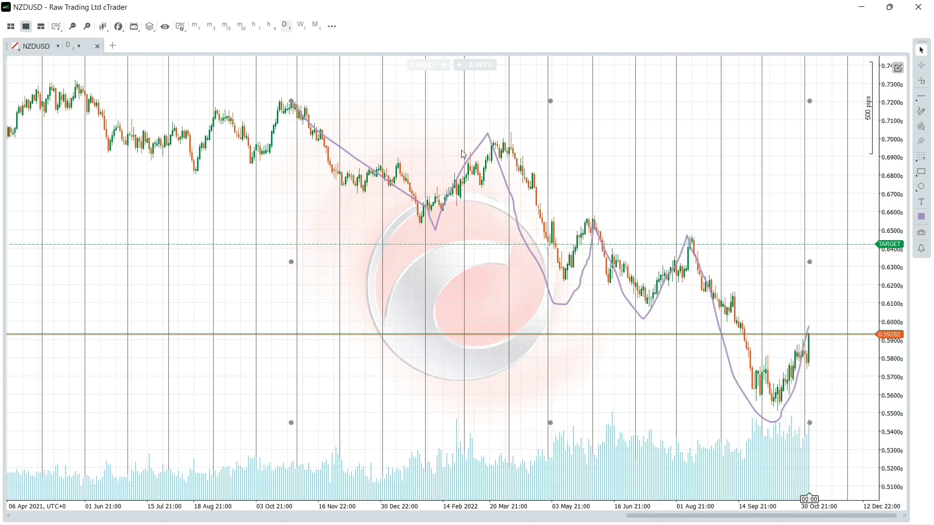
pyautogui.click(514, 196)
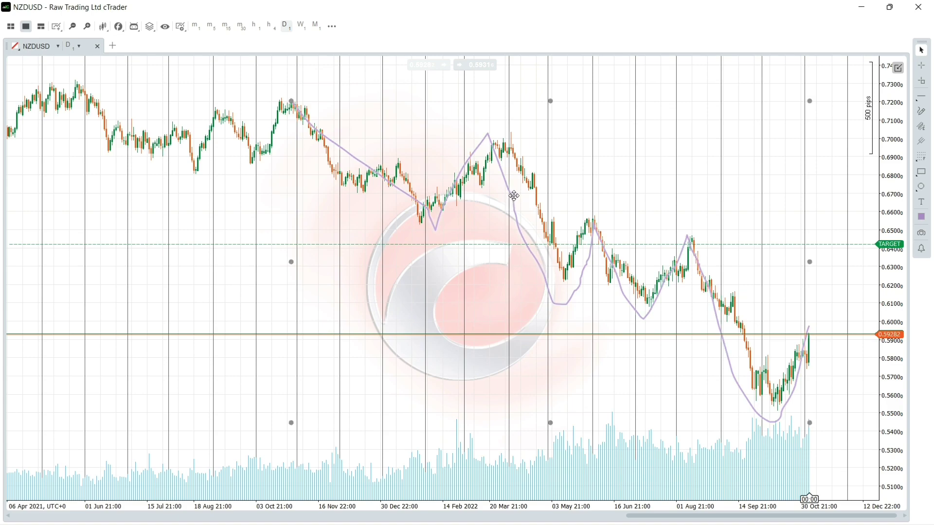
pyautogui.press('Delete')
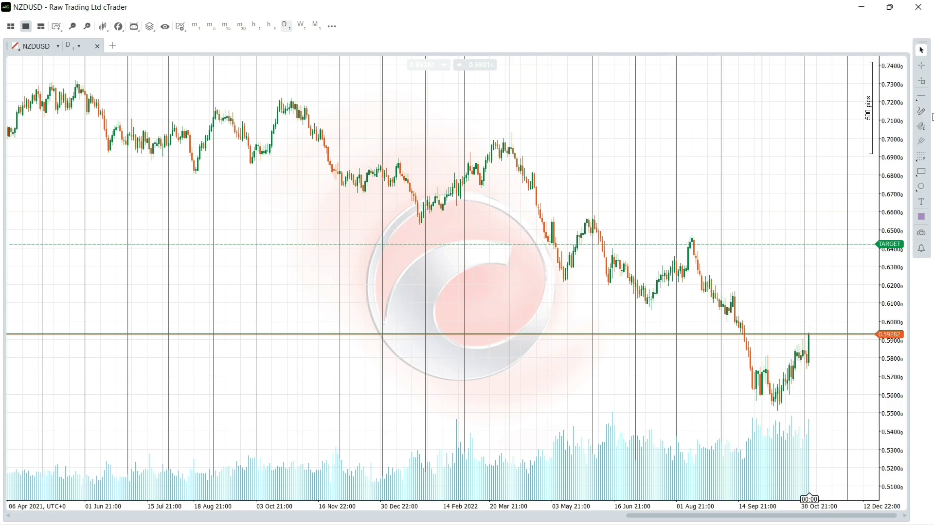
# Redraw the path down from the March high, then project the fall from the August peak toward 0.52
pyautogui.moveTo(497, 142)
pyautogui.mouseDown()
pyautogui.moveTo(566, 299)
pyautogui.moveTo(585, 283)
pyautogui.moveTo(594, 235)
pyautogui.moveTo(653, 311)
pyautogui.mouseUp()
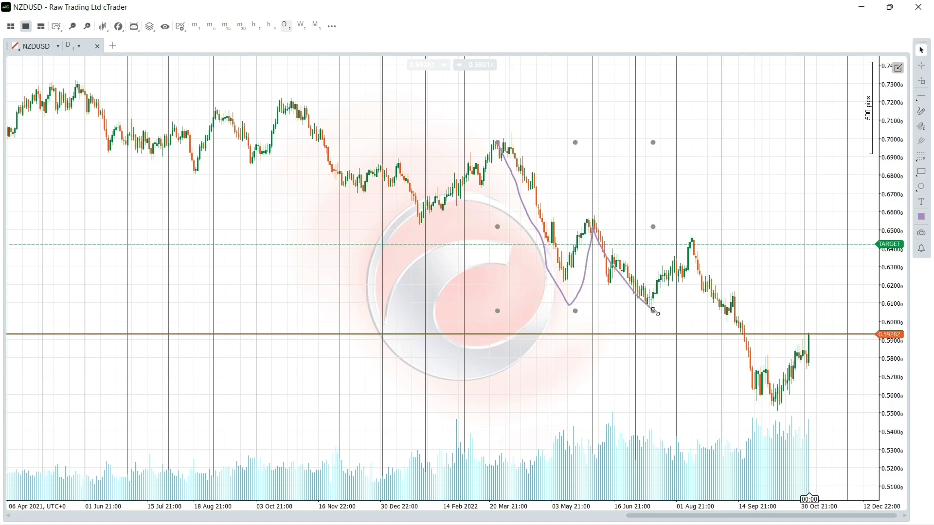
pyautogui.click(922, 111)
pyautogui.press('Escape')
pyautogui.moveTo(691, 234)
pyautogui.mouseDown()
pyautogui.moveTo(789, 414)
pyautogui.moveTo(826, 326)
pyautogui.moveTo(874, 462)
pyautogui.mouseUp()
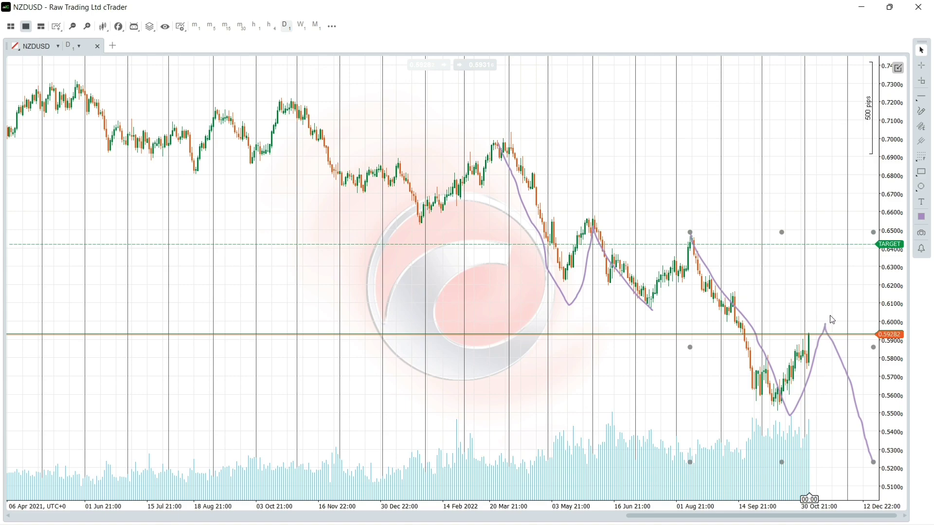
# Place horizontal levels at 0.65302 and 0.70137
pyautogui.click(922, 112)
pyautogui.click(919, 97)
pyautogui.click(421, 225)
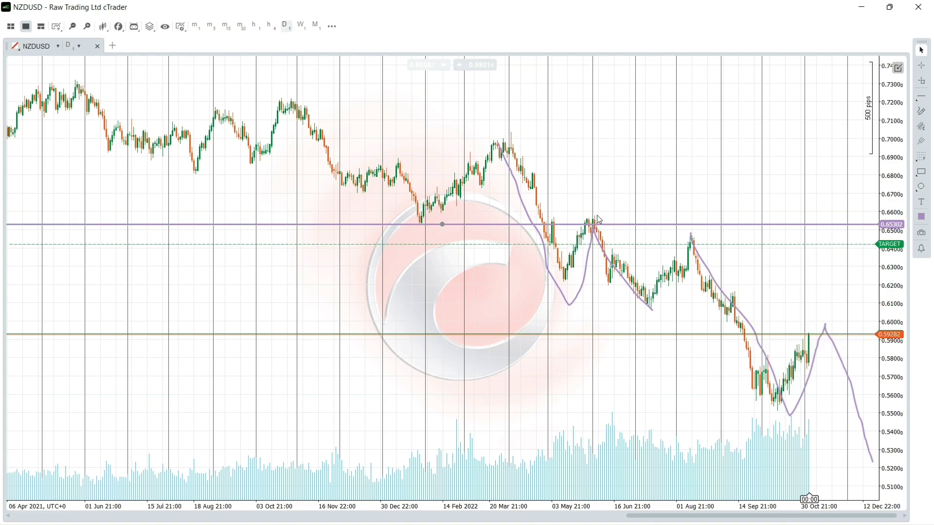
pyautogui.click(921, 96)
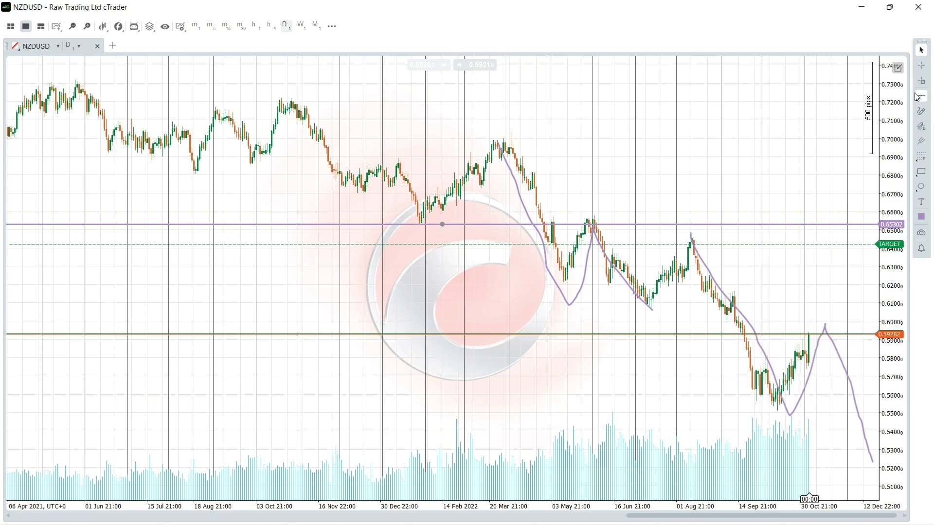
pyautogui.click(516, 135)
# Add levels at 0.62273 and 0.55101, then lower 0.65302 to 0.64877 and 0.62273 to 0.60759
pyautogui.click(922, 117)
pyautogui.click(860, 95)
pyautogui.click(564, 280)
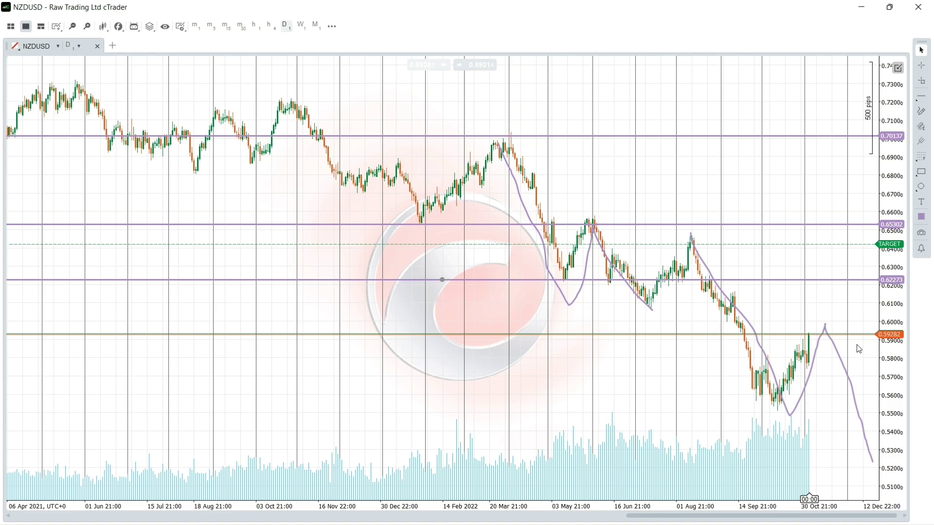
pyautogui.click(922, 97)
pyautogui.click(782, 411)
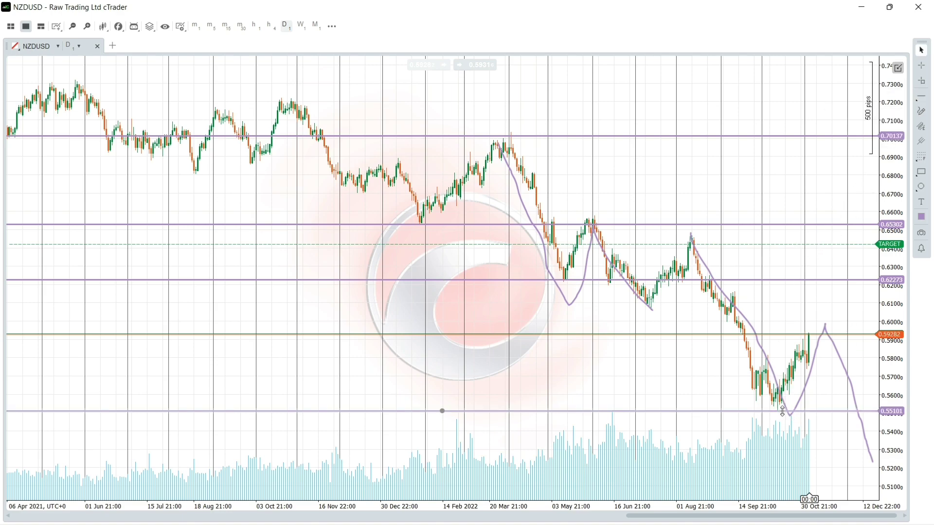
pyautogui.moveTo(694, 224); pyautogui.dragTo(698, 232)
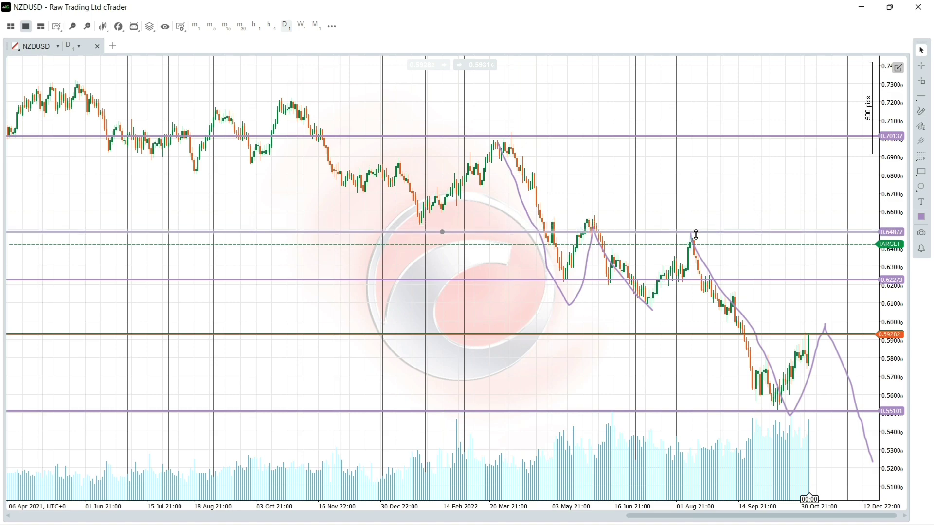
pyautogui.moveTo(681, 279); pyautogui.dragTo(651, 307)
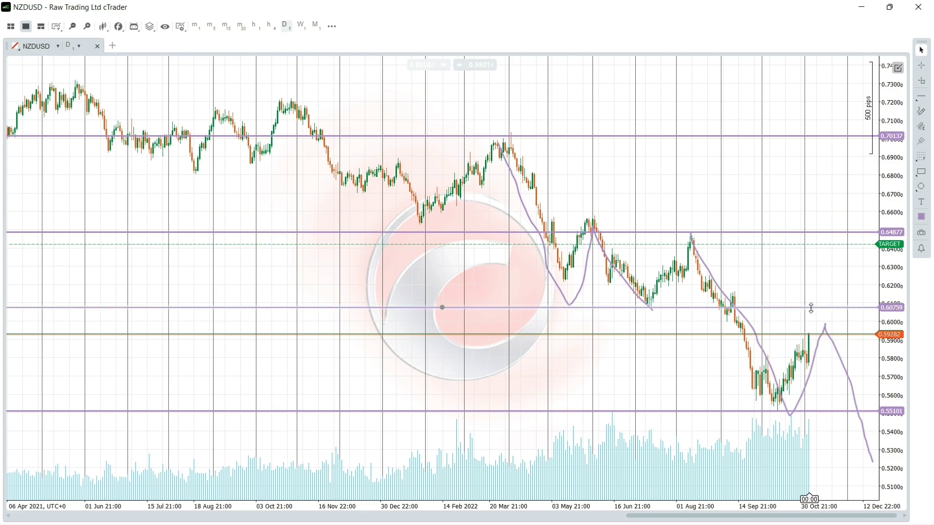
# Draw a rising pencil stroke from 0.60759 to 0.64877 and dismiss the Trading Central popup
pyautogui.click(921, 111)
pyautogui.moveTo(813, 308); pyautogui.dragTo(836, 233)
pyautogui.moveTo(678, 234)
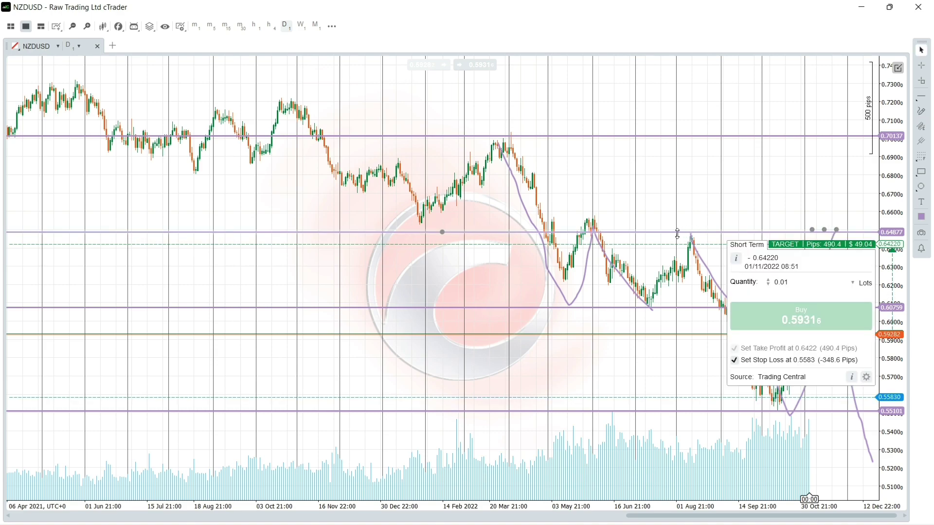
pyautogui.click(706, 198)
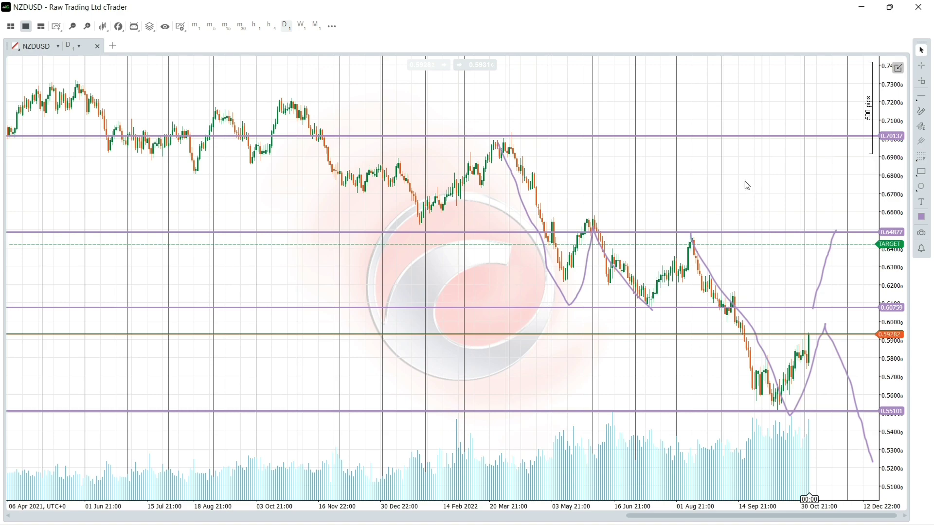
# Draw a Fibonacci retracement from the March high down to the July low
pyautogui.click(922, 157)
pyautogui.click(827, 159)
pyautogui.moveTo(511, 134); pyautogui.dragTo(517, 151)
pyautogui.moveTo(532, 182); pyautogui.dragTo(604, 281)
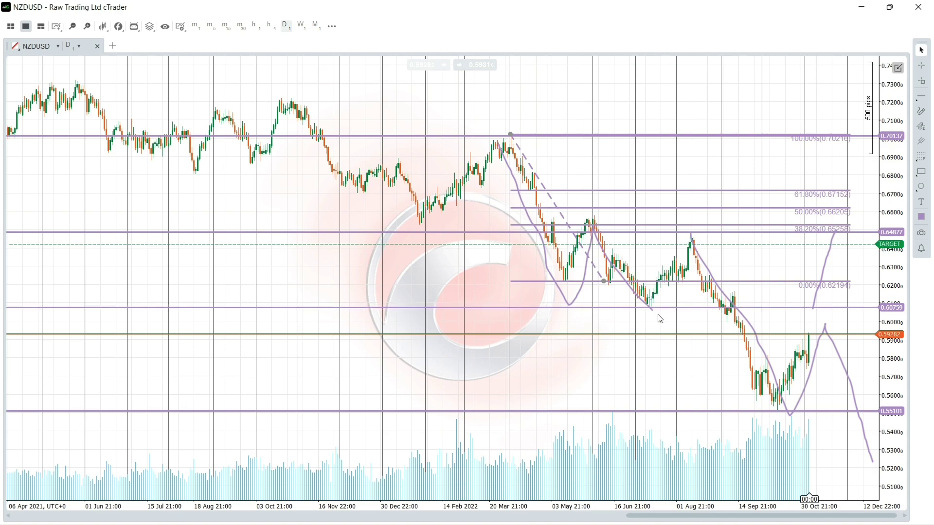
# Delete the redundant level and two old sketches, and extend the retracement's 0% end to 0.55048
pyautogui.moveTo(509, 234); pyautogui.dragTo(473, 134)
pyautogui.press('Delete')
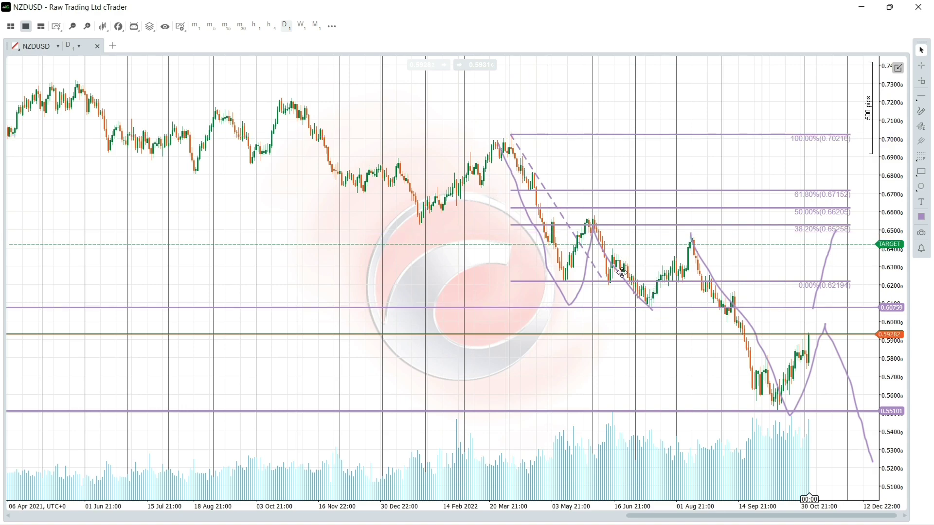
pyautogui.click(809, 380)
pyautogui.press('Delete')
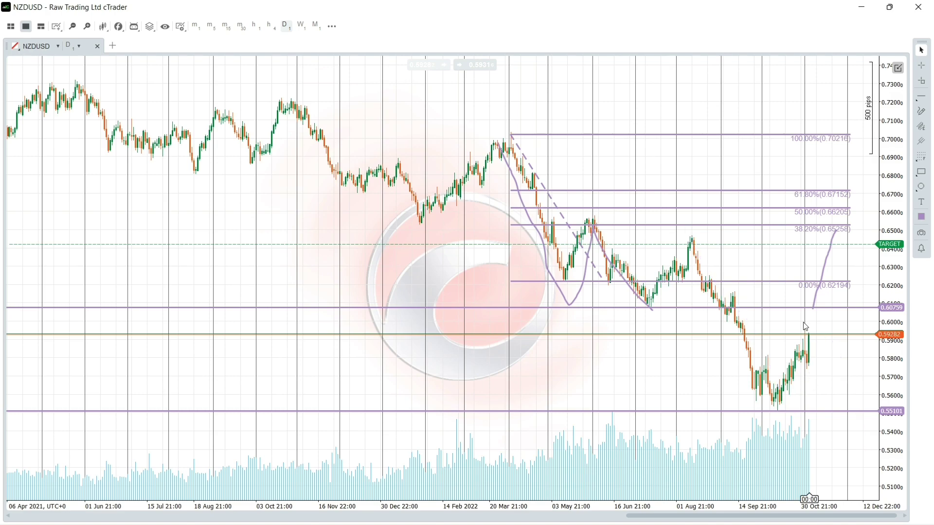
pyautogui.click(822, 260)
pyautogui.press('Delete')
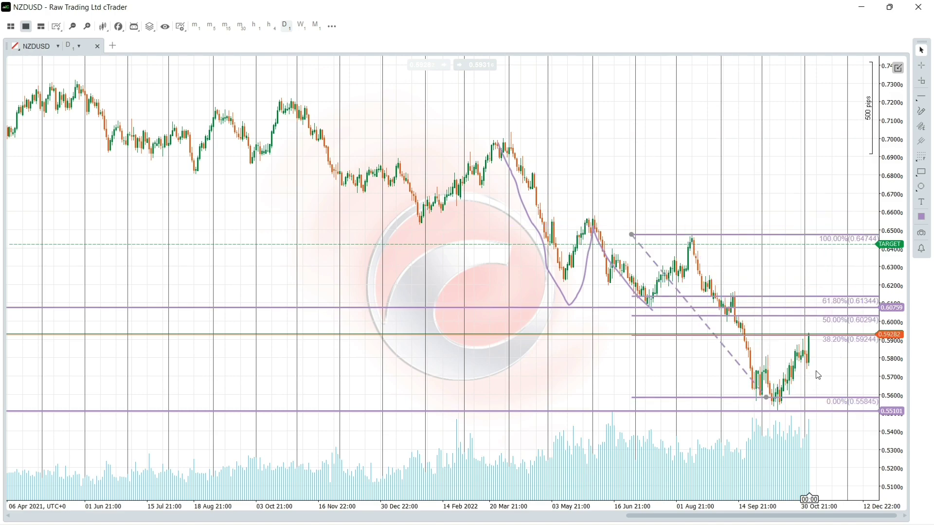
pyautogui.moveTo(766, 398); pyautogui.dragTo(791, 412)
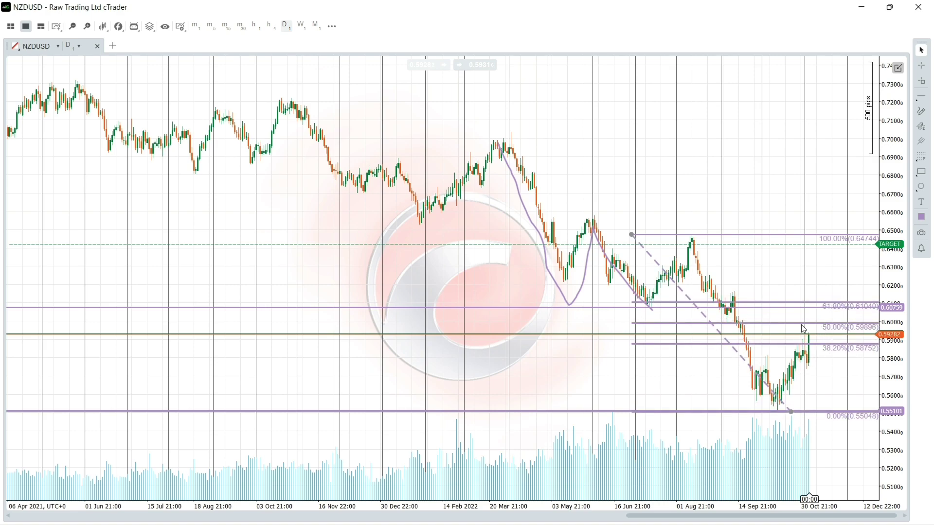
pyautogui.click(810, 307)
# Sketch a rise from 0.60759 to the 100% level and a pullback dropping toward 0.54
pyautogui.click(922, 111)
pyautogui.click(864, 110)
pyautogui.moveTo(805, 312); pyautogui.dragTo(833, 233)
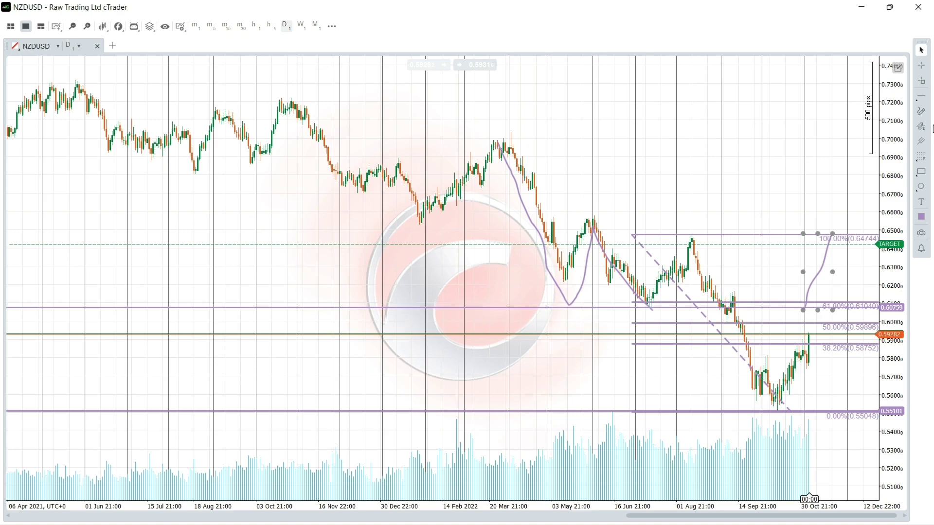
pyautogui.click(921, 112)
pyautogui.moveTo(811, 334)
pyautogui.mouseDown()
pyautogui.moveTo(822, 314)
pyautogui.moveTo(850, 357)
pyautogui.moveTo(874, 429)
pyautogui.mouseUp()
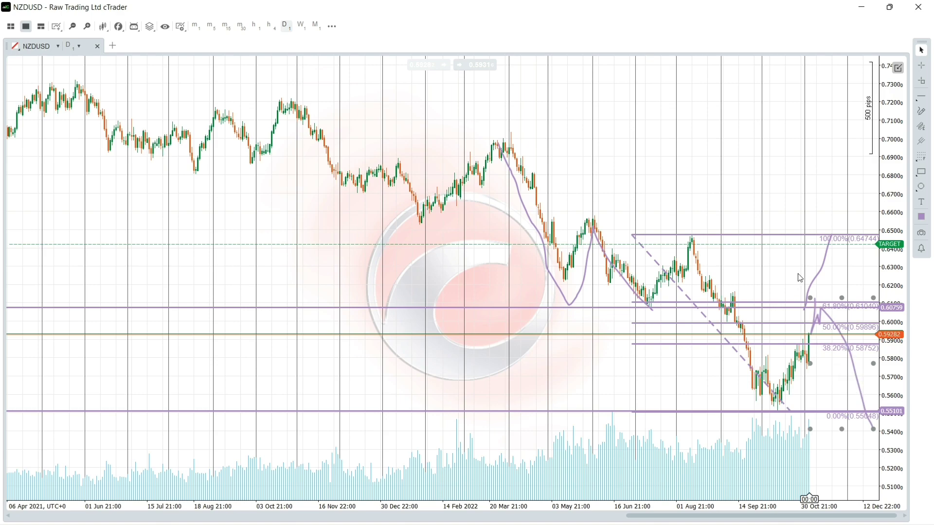
# Delete the Fibonacci retracement and the downward projected pencil curve
pyautogui.click(758, 323)
pyautogui.press('Delete')
pyautogui.click(728, 307)
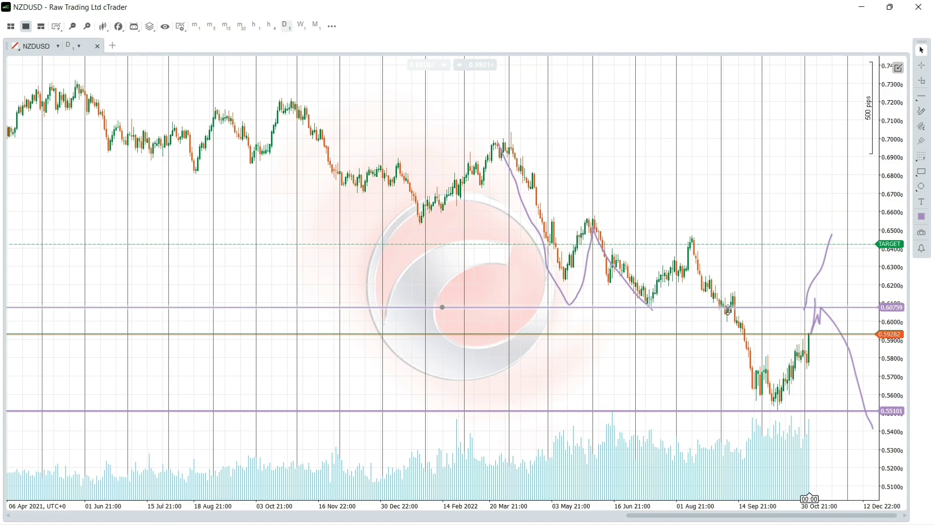
pyautogui.click(735, 294)
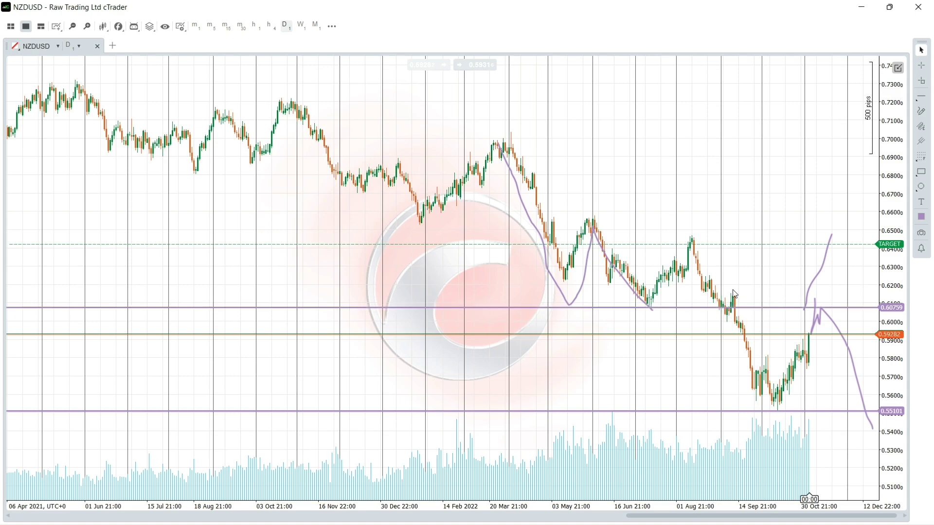
pyautogui.click(834, 321)
pyautogui.press('Delete')
# Remove a stray wavy sketch and the upward projected pencil curve
pyautogui.click(922, 117)
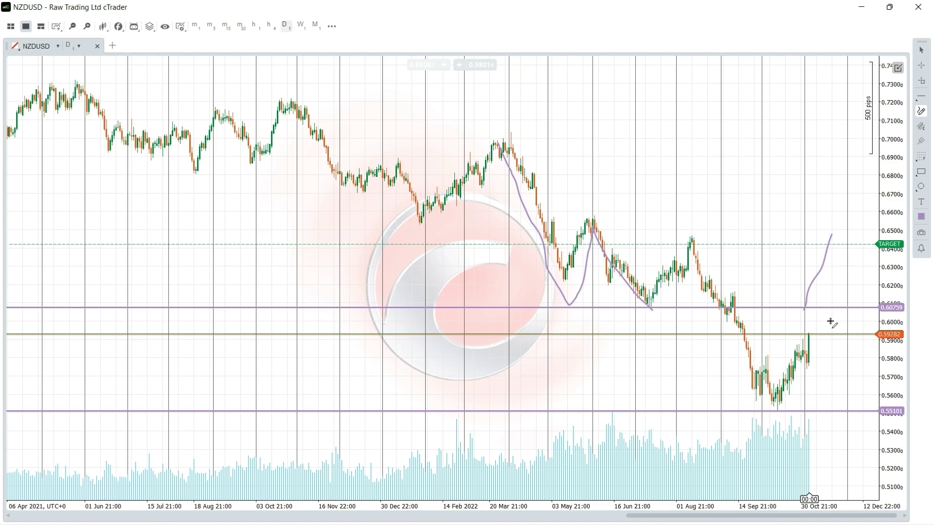
pyautogui.moveTo(807, 323)
pyautogui.mouseDown()
pyautogui.moveTo(827, 289)
pyautogui.moveTo(864, 361)
pyautogui.mouseUp()
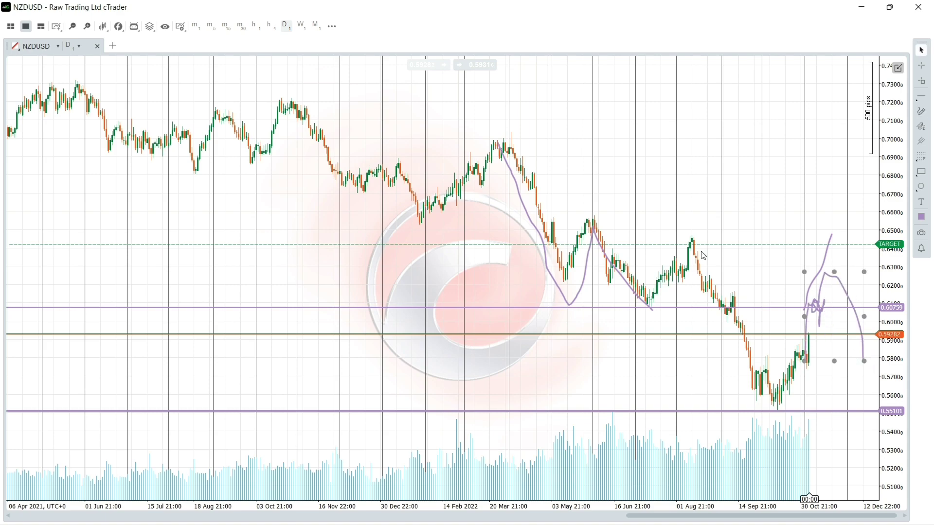
pyautogui.press('Delete')
pyautogui.click(828, 273)
pyautogui.press('Delete')
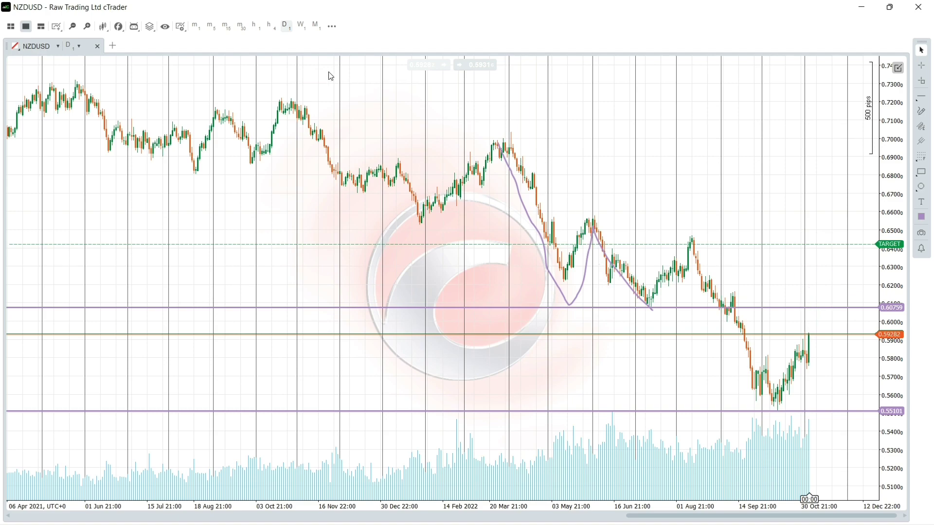
# Switch NZDUSD to m15, sketch the recent rally and a drop toward 0.5810, and rescale the price axis
pyautogui.click(227, 28)
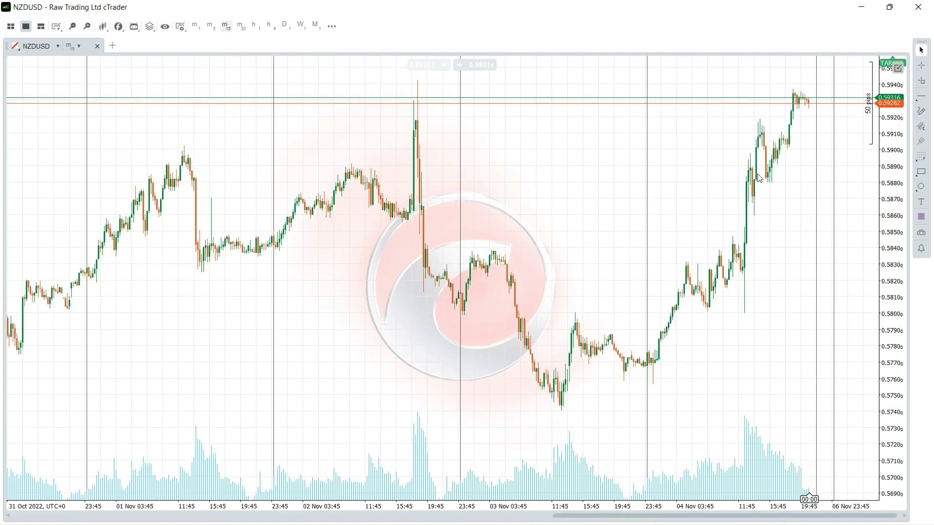
pyautogui.click(921, 111)
pyautogui.moveTo(638, 370)
pyautogui.mouseDown()
pyautogui.moveTo(677, 294)
pyautogui.moveTo(702, 297)
pyautogui.moveTo(732, 275)
pyautogui.moveTo(757, 122)
pyautogui.moveTo(761, 158)
pyautogui.moveTo(802, 99)
pyautogui.moveTo(808, 181)
pyautogui.moveTo(827, 178)
pyautogui.moveTo(809, 179)
pyautogui.moveTo(805, 195)
pyautogui.moveTo(828, 237)
pyautogui.moveTo(846, 234)
pyautogui.moveTo(849, 302)
pyautogui.mouseUp()
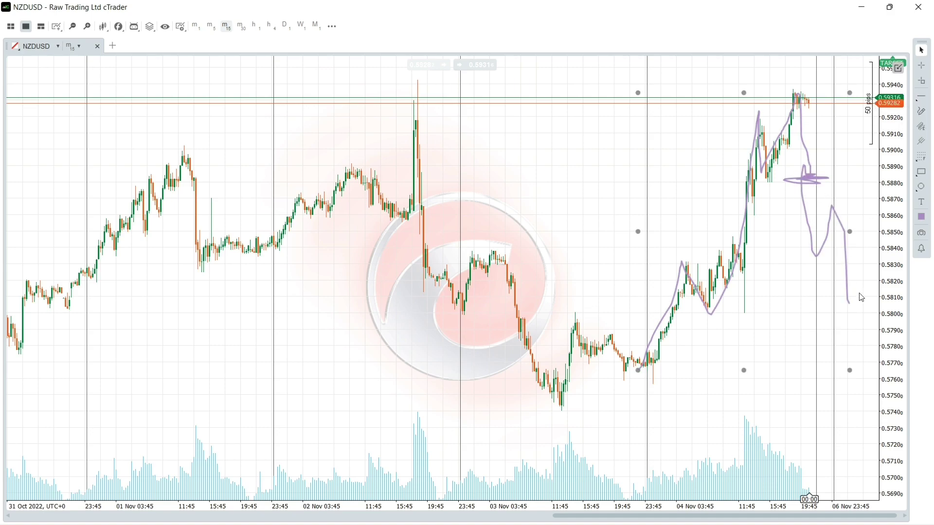
pyautogui.moveTo(891, 143); pyautogui.dragTo(904, 268)
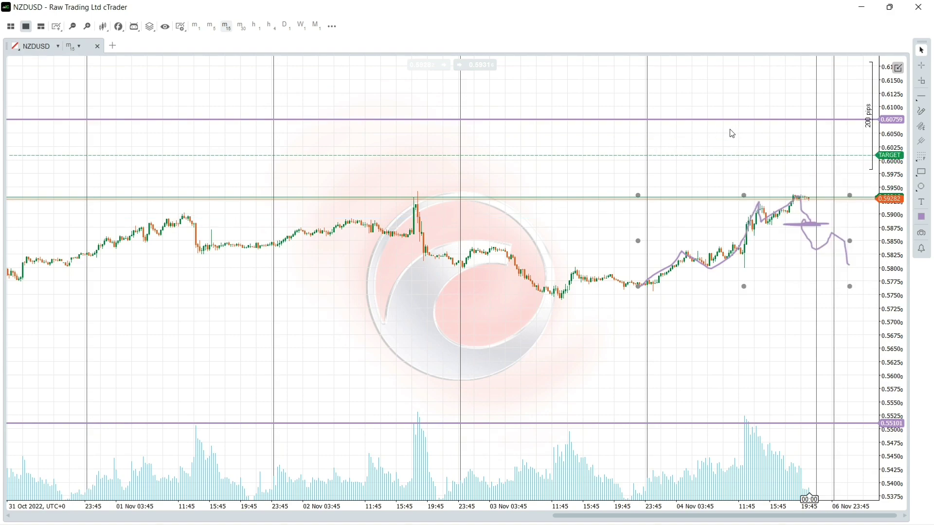
# Sketch an upward projection toward 0.60759 and rescale the price axis to a 50-pip range
pyautogui.moveTo(893, 249); pyautogui.dragTo(890, 209)
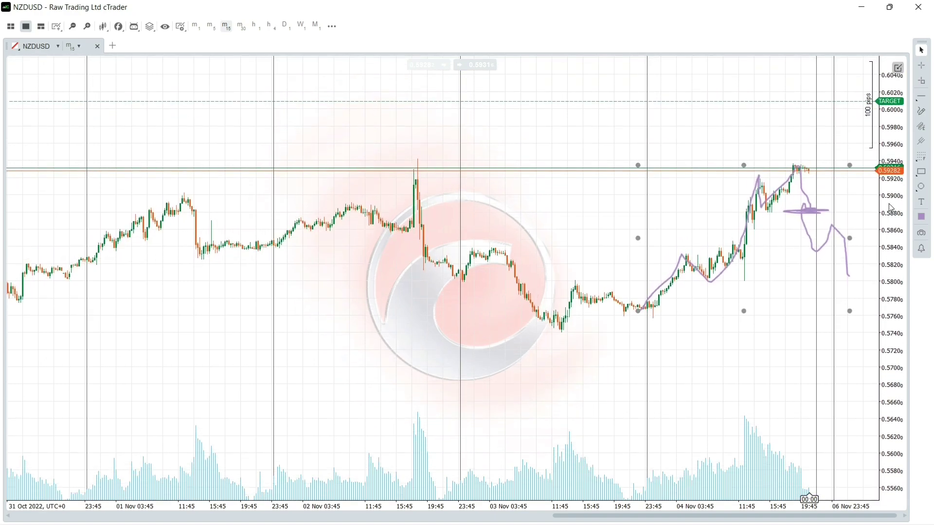
pyautogui.click(922, 111)
pyautogui.moveTo(810, 211); pyautogui.dragTo(825, 68)
pyautogui.moveTo(883, 86); pyautogui.dragTo(883, 116)
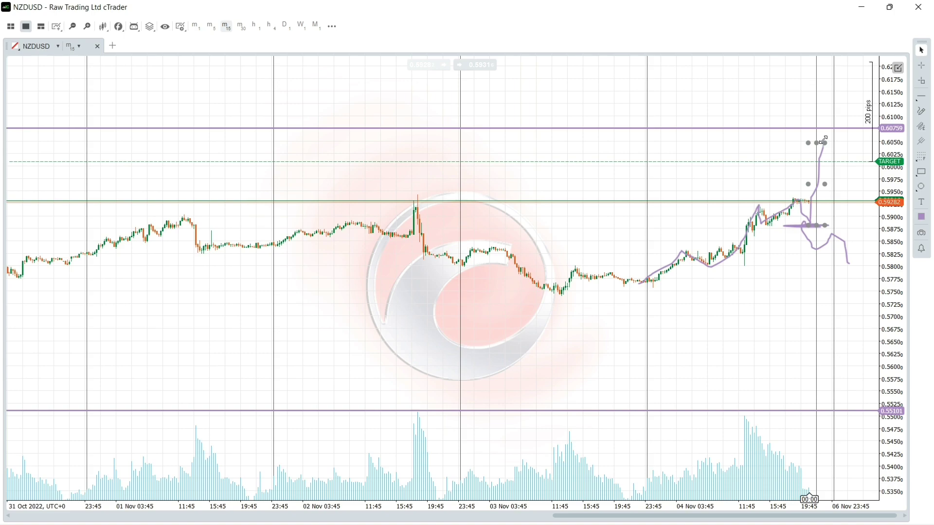
pyautogui.moveTo(892, 300); pyautogui.dragTo(889, 218)
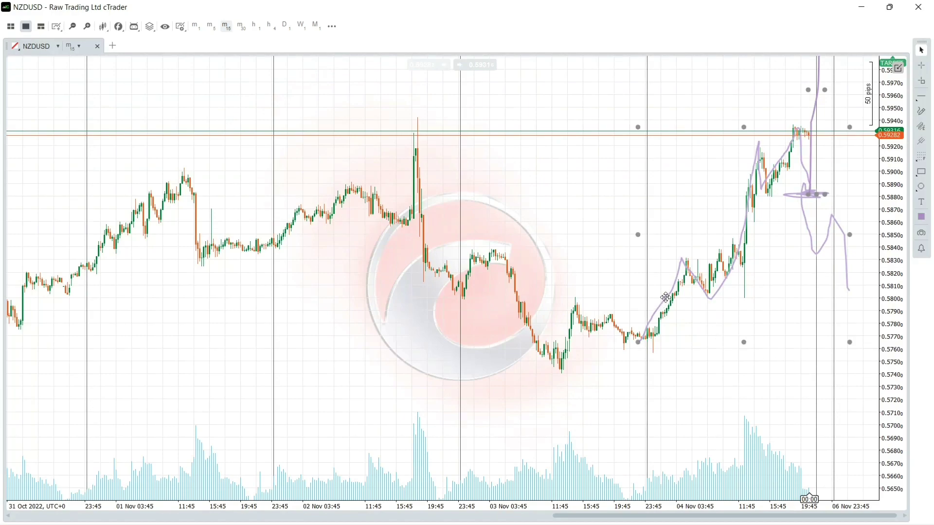
# Delete the freehand sketch and the remaining vertical scribble
pyautogui.click(801, 165)
pyautogui.press('Delete')
pyautogui.click(819, 165)
pyautogui.press('Delete')
pyautogui.click(921, 110)
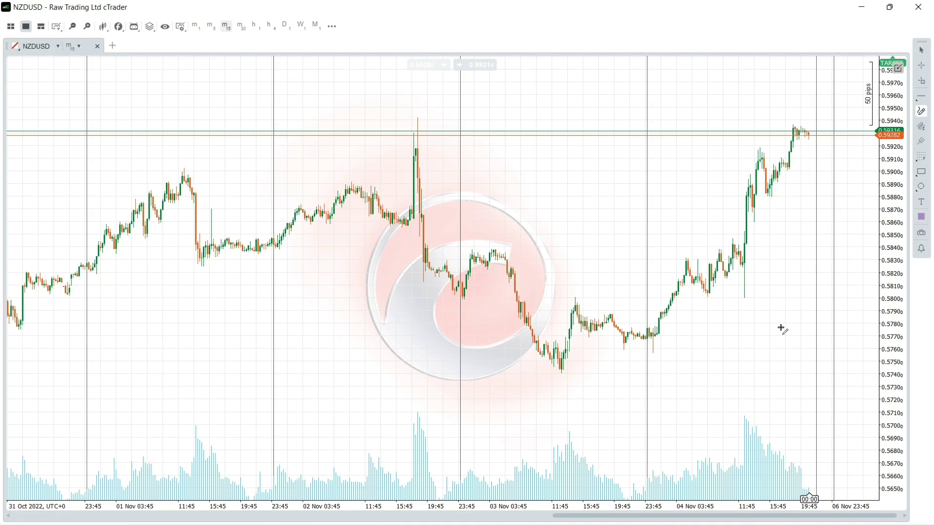
# Circle the 04 Nov consolidation near 0.5815 and trace the 02 Nov 15:45 spike with pencil strokes
pyautogui.moveTo(753, 277)
pyautogui.mouseDown()
pyautogui.moveTo(701, 282)
pyautogui.moveTo(711, 298)
pyautogui.moveTo(739, 267)
pyautogui.moveTo(751, 281)
pyautogui.moveTo(745, 301)
pyautogui.mouseUp()
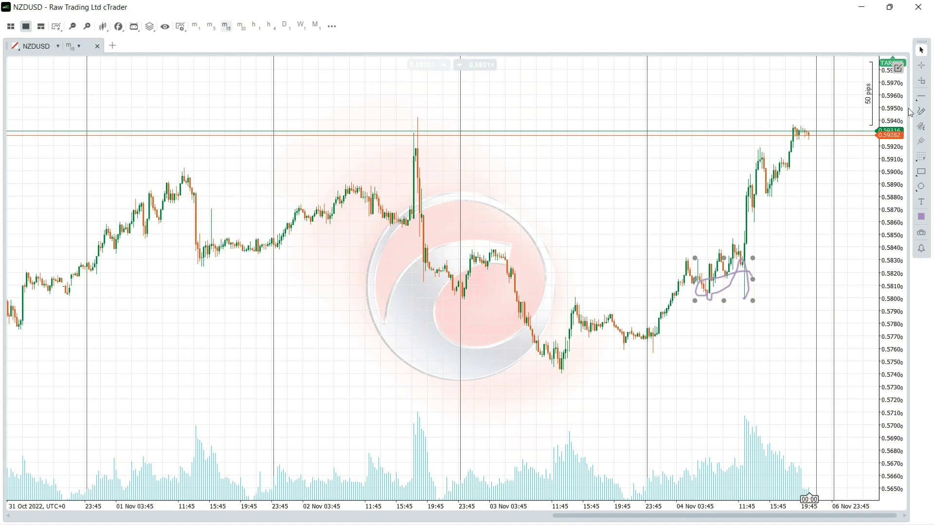
pyautogui.click(921, 111)
pyautogui.press('Escape')
pyautogui.moveTo(419, 205)
pyautogui.mouseDown()
pyautogui.moveTo(420, 141)
pyautogui.moveTo(438, 283)
pyautogui.mouseUp()
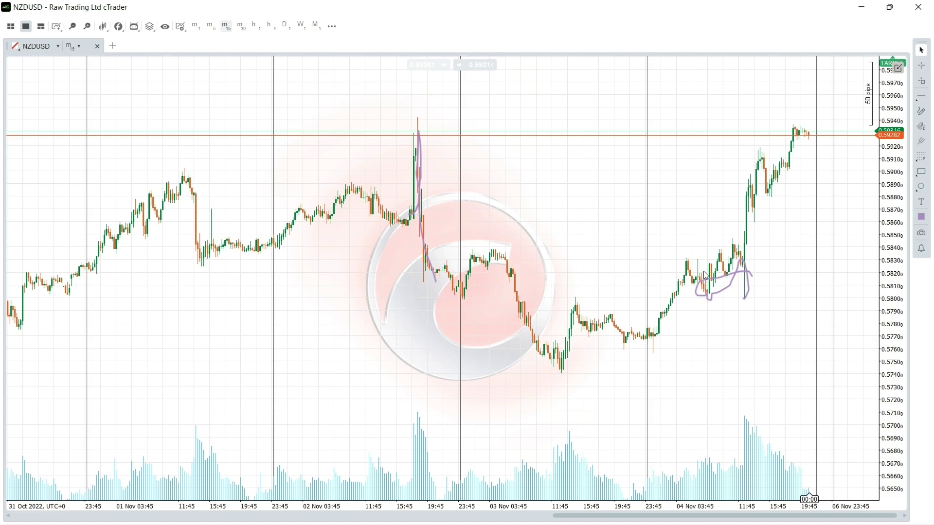
pyautogui.moveTo(723, 278)
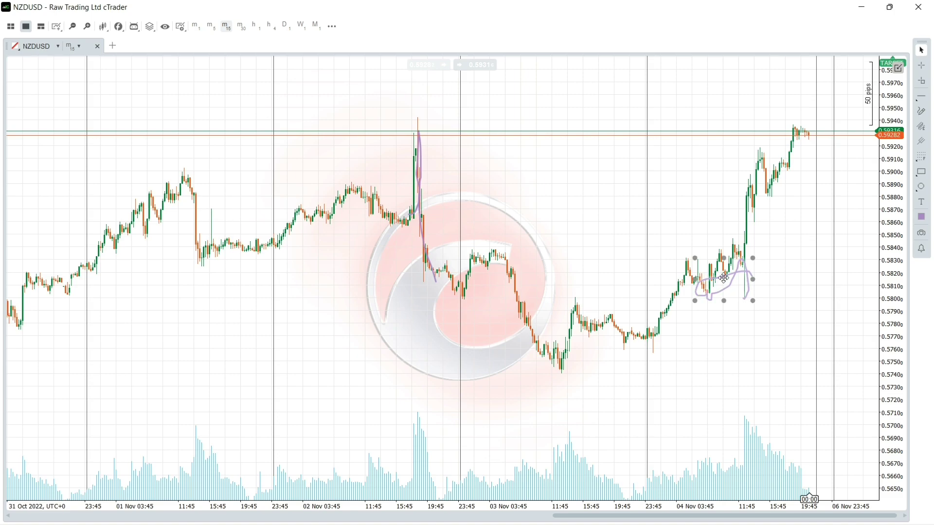